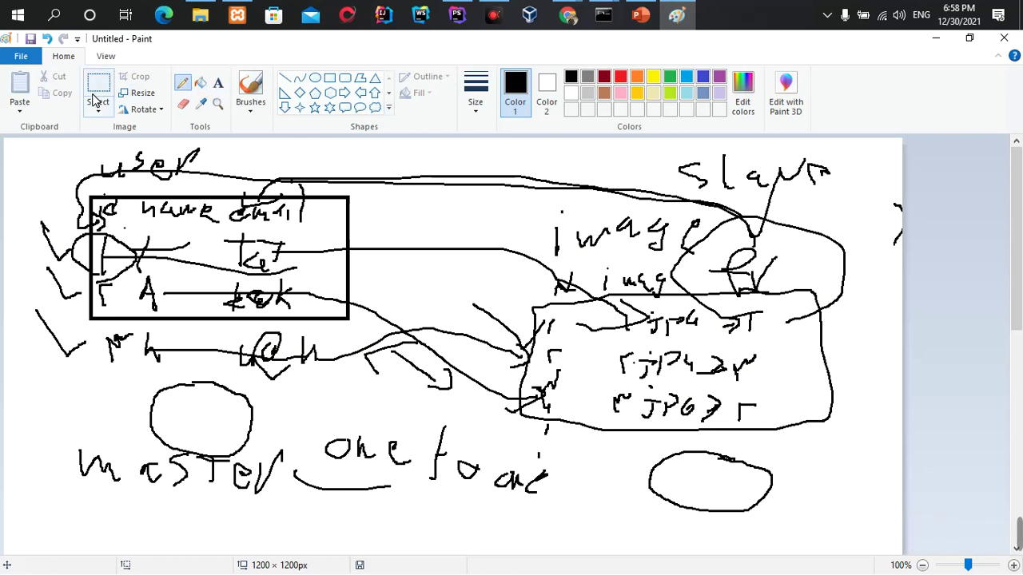
Select the entire old user/image diagram and delete it, leaving a blank canvas.
click(97, 92)
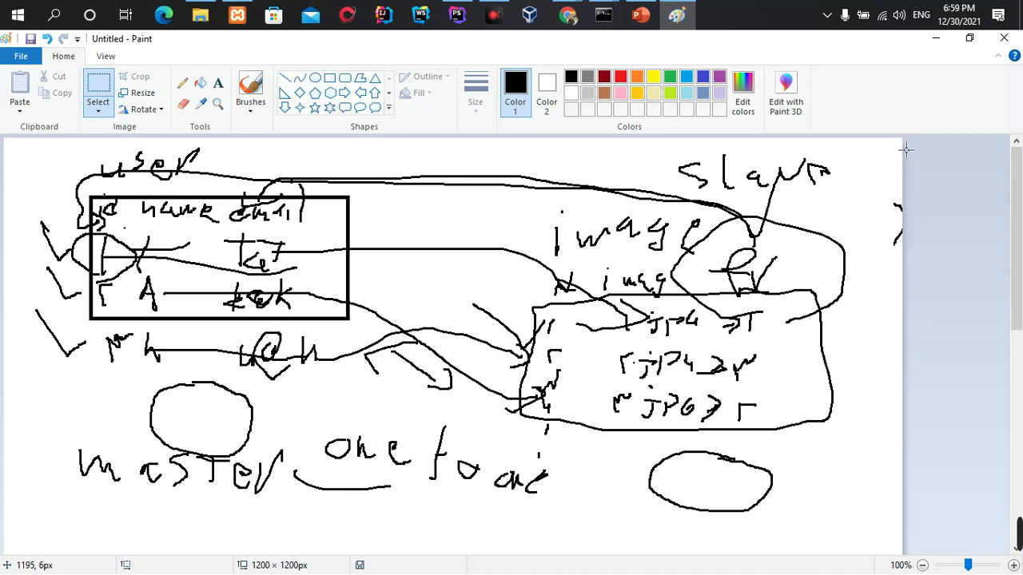
drag(907, 149, 3, 569)
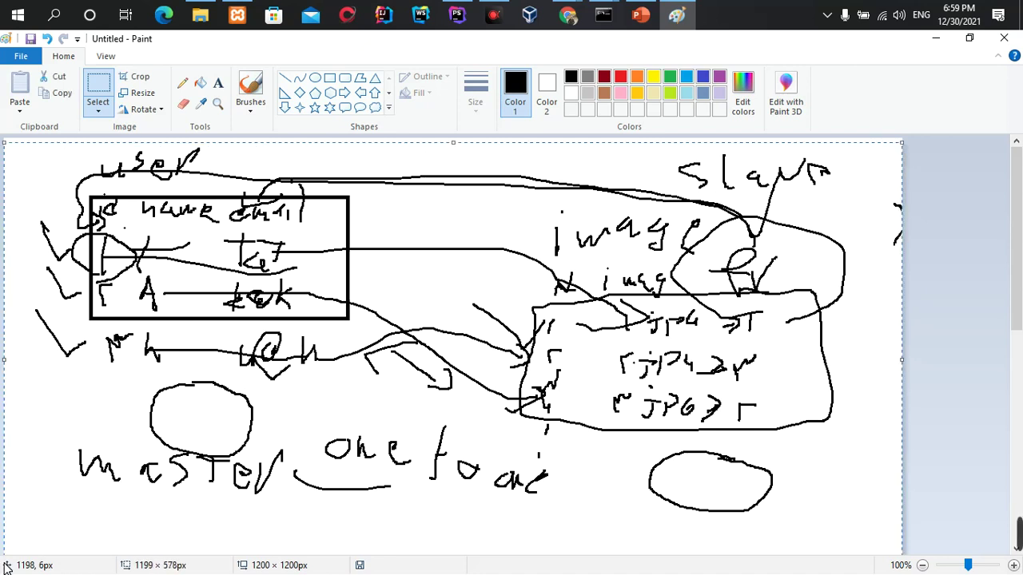
key(Delete)
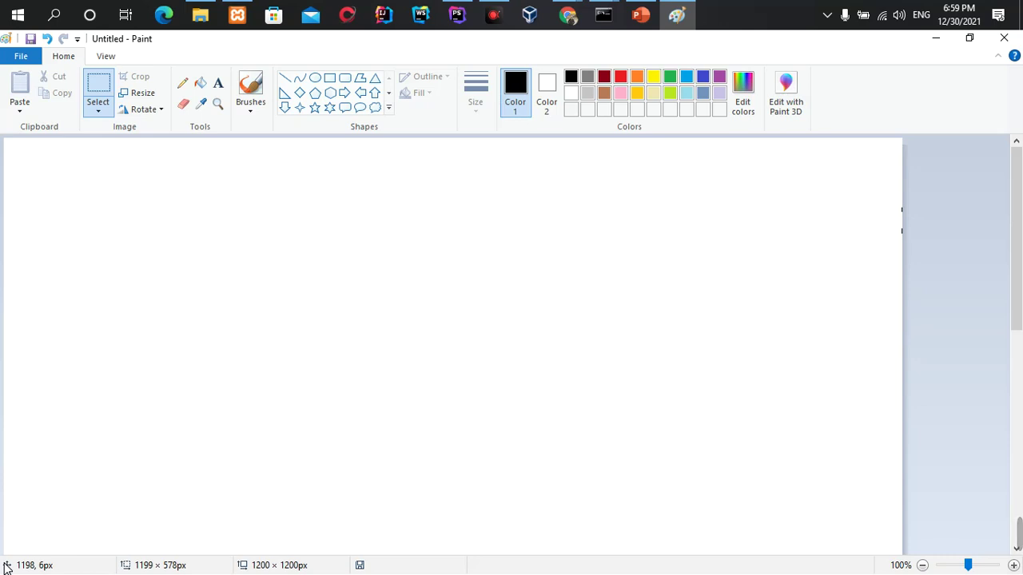
click(484, 22)
Draw two rectangles: a Posts box on the left and a Comments box on the right.
click(483, 21)
click(330, 79)
drag(389, 199, 78, 362)
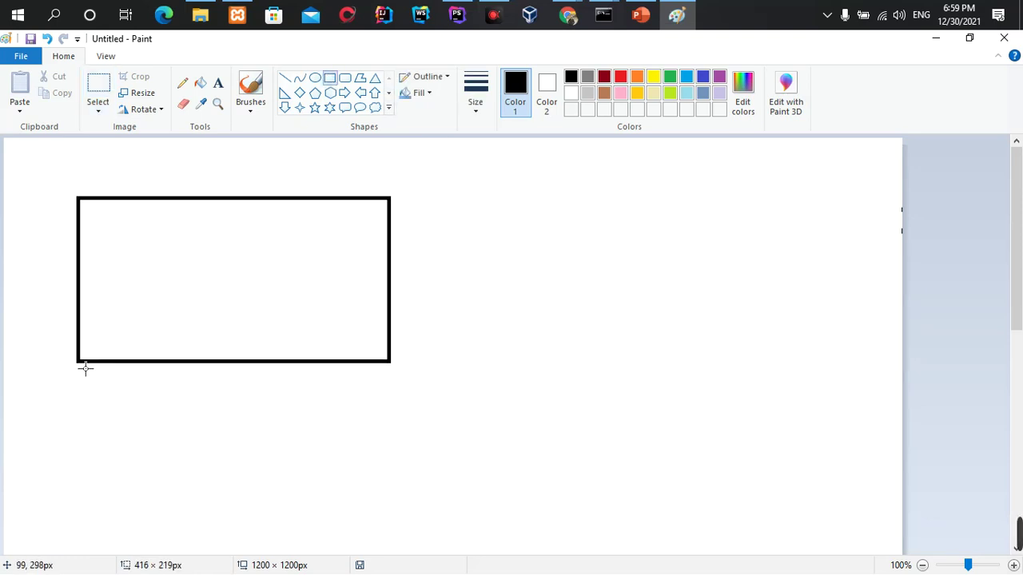
drag(863, 317, 524, 493)
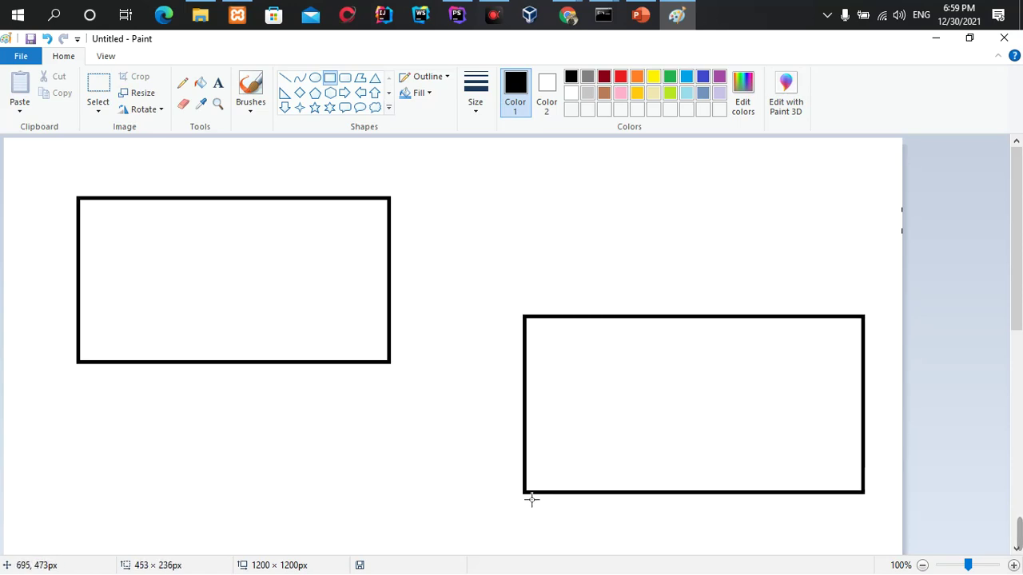
Handwrite 'Posts' and 'Comments' above the boxes in pencil, and a 1 in Posts.
click(182, 83)
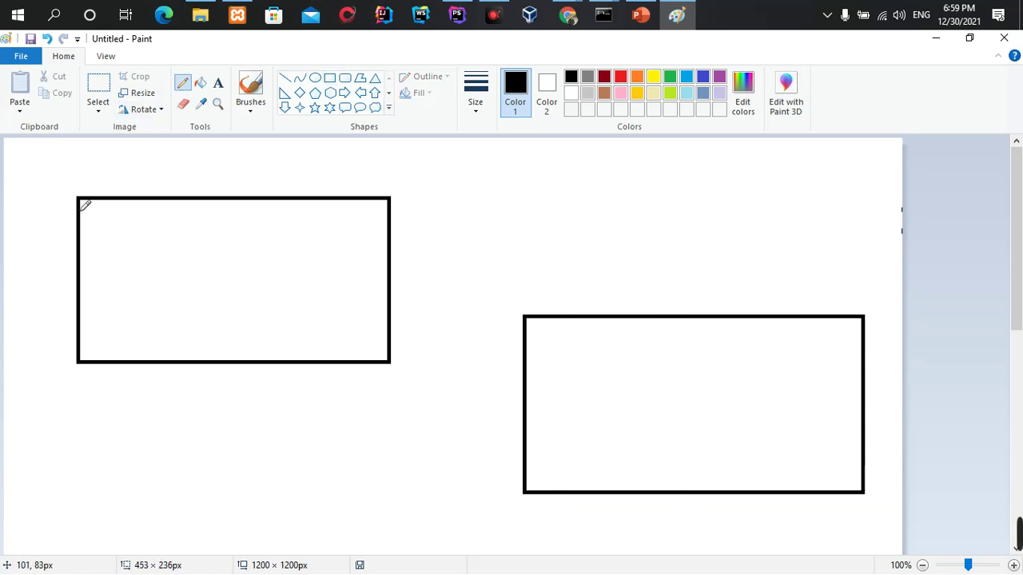
mouse_move(102, 159)
mouse_down()
mouse_move(103, 174)
mouse_move(148, 170)
mouse_move(168, 181)
mouse_up()
mouse_move(238, 156)
mouse_down()
mouse_move(228, 182)
mouse_move(252, 161)
mouse_up()
mouse_move(583, 258)
mouse_down()
mouse_move(586, 277)
mouse_move(596, 259)
mouse_move(631, 268)
mouse_move(702, 251)
mouse_move(714, 271)
mouse_up()
mouse_move(749, 236)
mouse_down()
mouse_move(747, 272)
mouse_move(764, 252)
mouse_move(786, 271)
mouse_move(771, 280)
mouse_up()
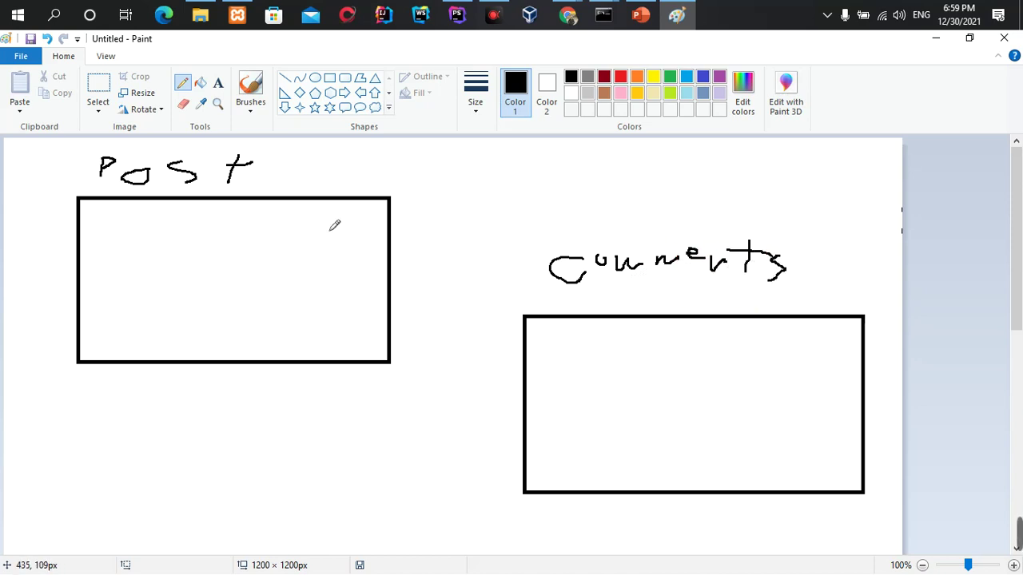
drag(288, 160, 240, 189)
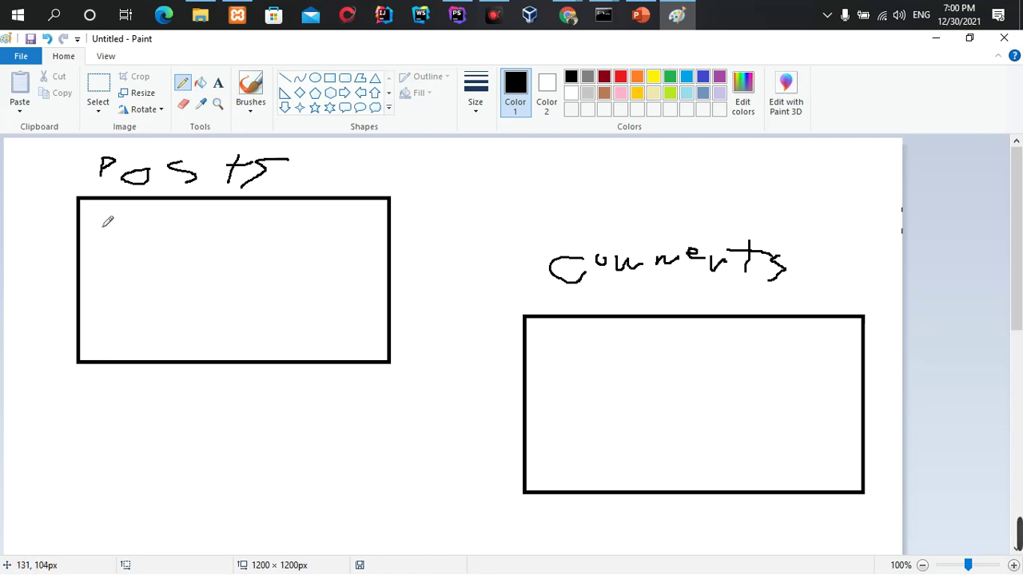
drag(101, 215, 101, 233)
Handwrite post rows '1 News', '5 Art' and '4 Policy', then a 1 in Comments.
mouse_move(153, 236)
mouse_down()
mouse_move(164, 221)
mouse_move(185, 220)
mouse_move(195, 236)
mouse_move(267, 213)
mouse_up()
mouse_move(287, 213)
mouse_down()
mouse_move(276, 219)
mouse_move(283, 233)
mouse_up()
mouse_move(113, 258)
mouse_down()
mouse_move(98, 264)
mouse_move(100, 277)
mouse_move(144, 277)
mouse_move(201, 256)
mouse_move(211, 272)
mouse_move(222, 261)
mouse_up()
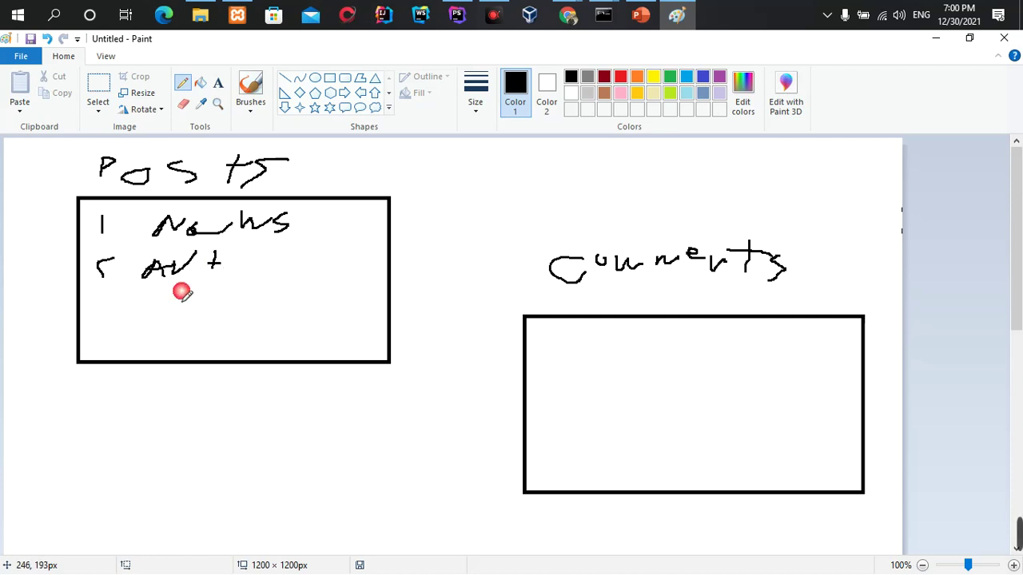
mouse_move(112, 305)
mouse_down()
mouse_move(104, 327)
mouse_move(167, 317)
mouse_move(197, 336)
mouse_move(211, 318)
mouse_move(252, 329)
mouse_up()
mouse_move(278, 298)
mouse_down()
mouse_move(238, 348)
mouse_move(272, 318)
mouse_up()
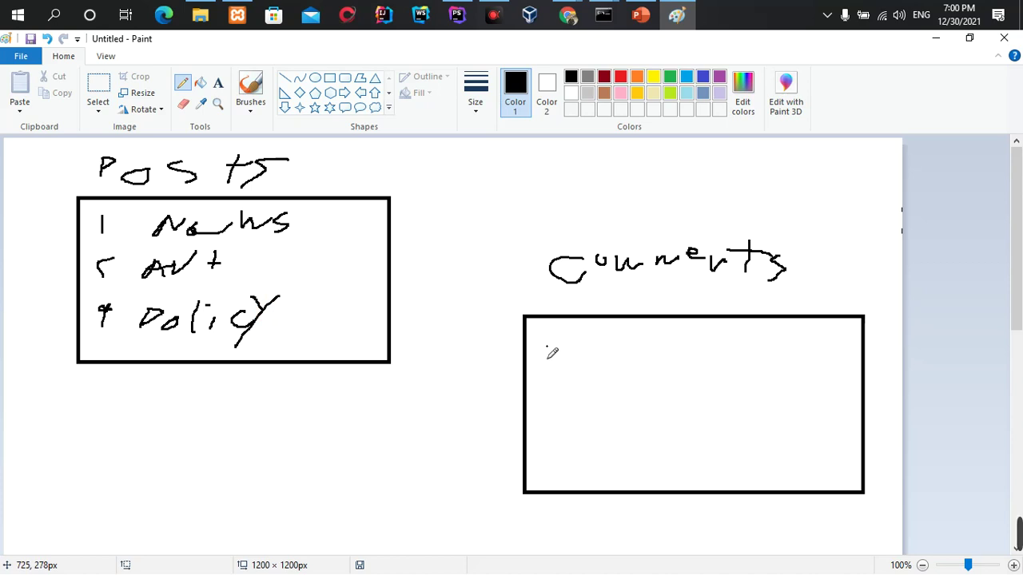
drag(546, 346, 549, 367)
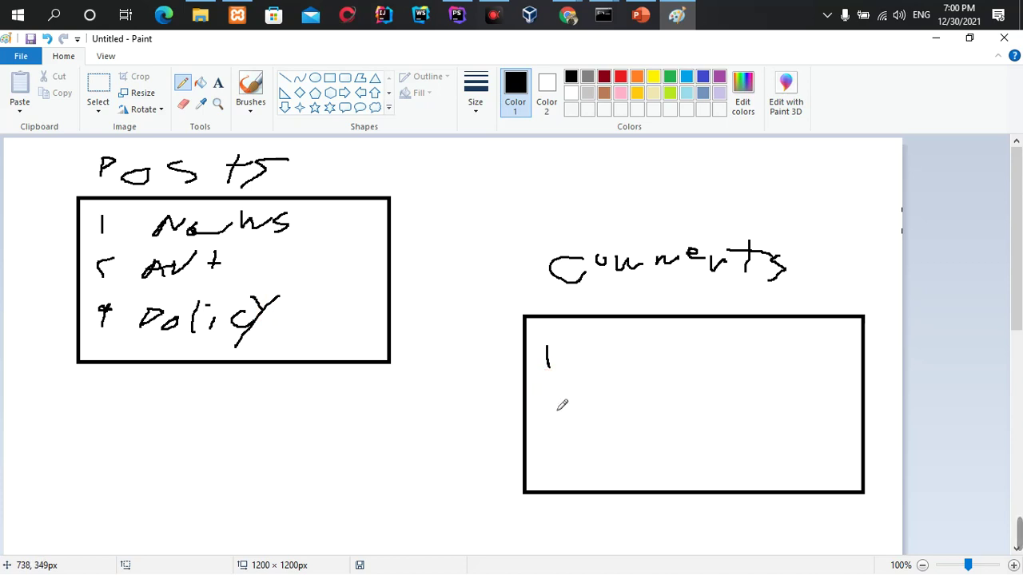
Write six comment ids with placeholder dashes in the Comments box, plus a small label above.
mouse_move(561, 387)
mouse_down()
mouse_move(545, 413)
mouse_move(564, 408)
mouse_move(538, 455)
mouse_move(559, 489)
mouse_up()
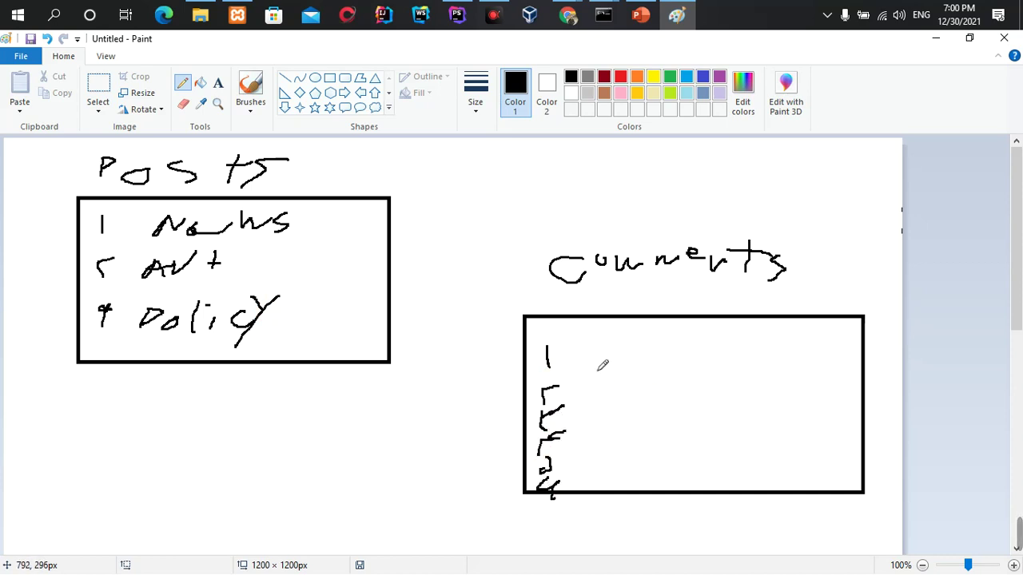
drag(589, 364, 641, 360)
drag(587, 390, 633, 396)
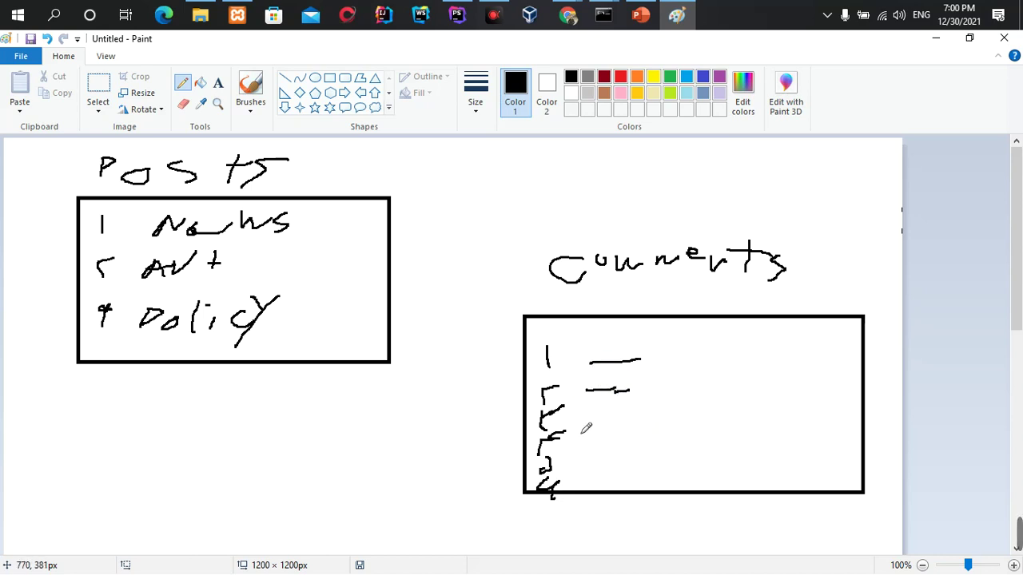
mouse_move(587, 426)
mouse_down()
mouse_move(629, 425)
mouse_move(628, 440)
mouse_up()
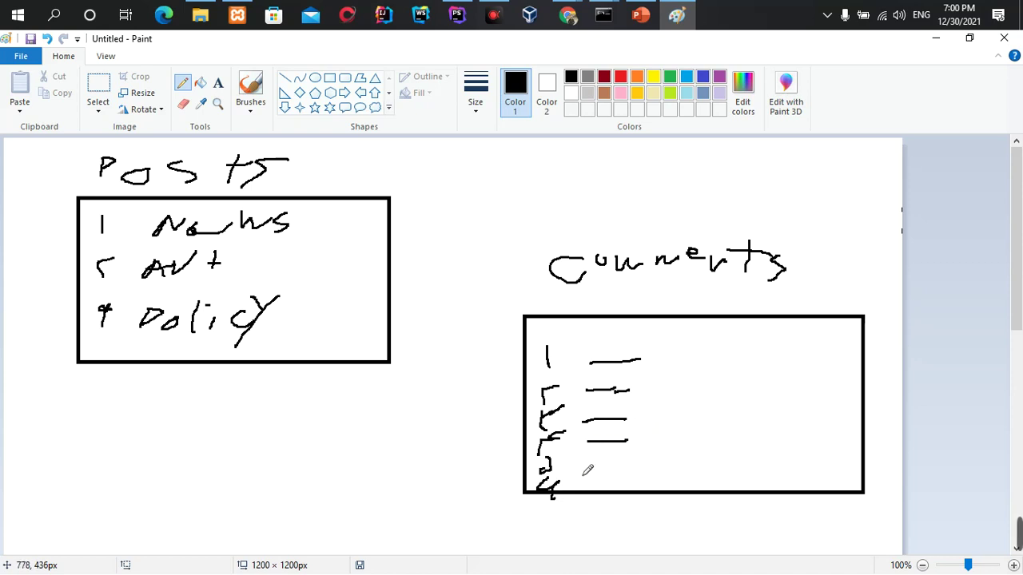
mouse_move(577, 464)
mouse_down()
mouse_move(617, 460)
mouse_move(624, 481)
mouse_up()
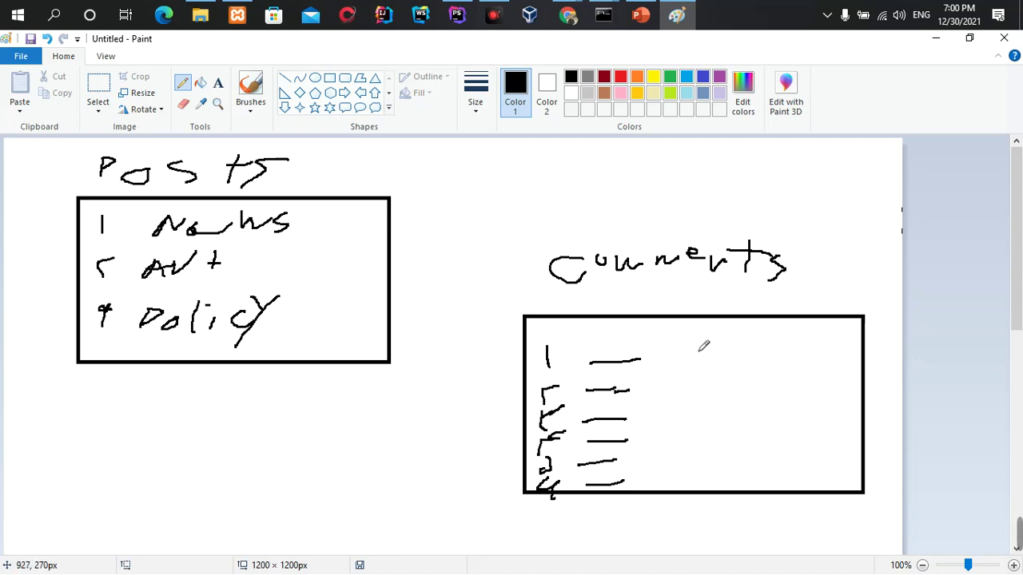
mouse_move(701, 294)
mouse_down()
mouse_move(692, 318)
mouse_move(724, 291)
mouse_up()
drag(725, 302, 732, 285)
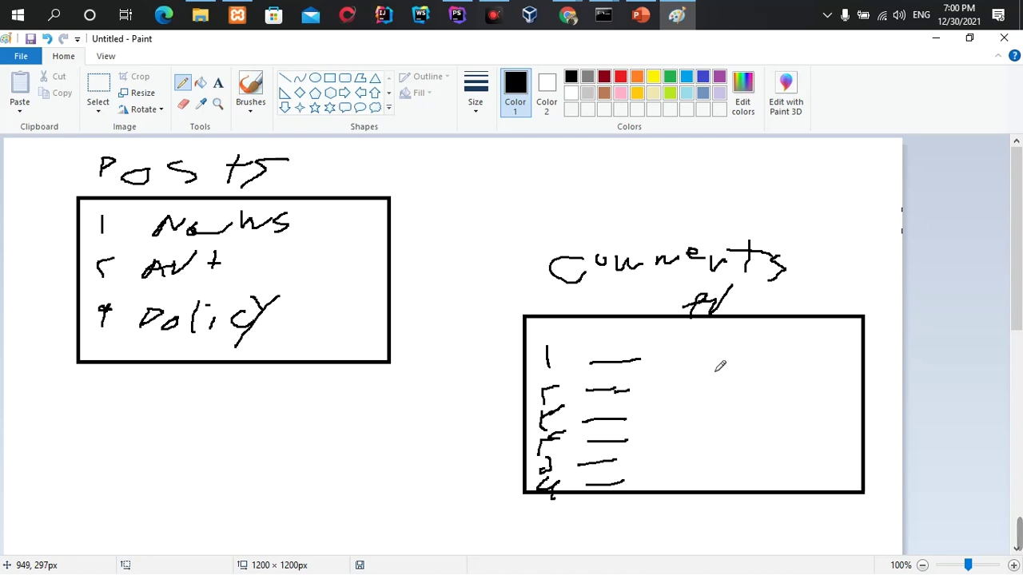
Handwrite 'post_id' above the Comments title and draw a curve beside the Posts heading.
mouse_move(677, 179)
mouse_down()
mouse_move(677, 209)
mouse_move(690, 185)
mouse_move(682, 197)
mouse_move(690, 189)
mouse_move(722, 212)
mouse_move(729, 179)
mouse_up()
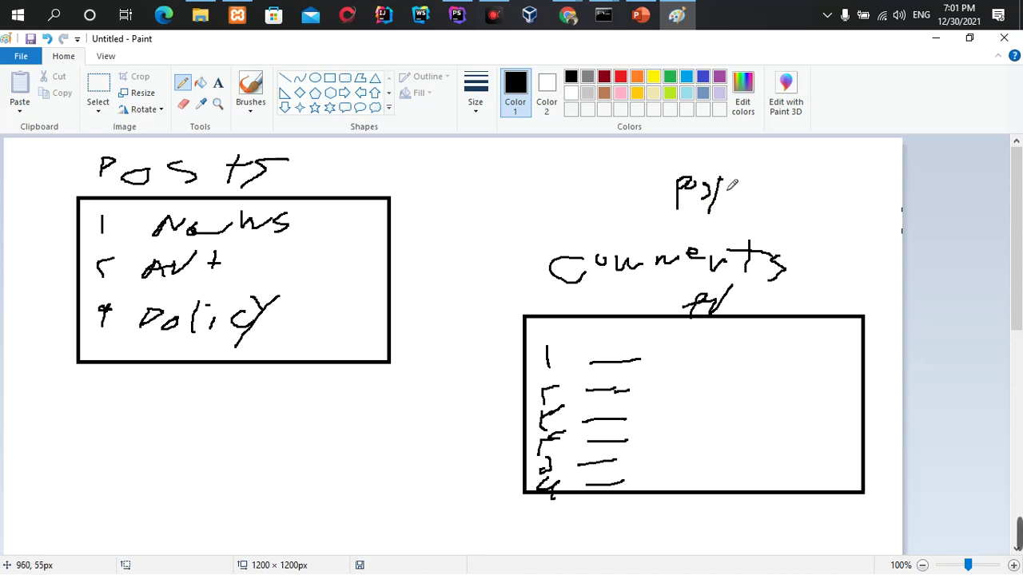
drag(708, 221, 740, 214)
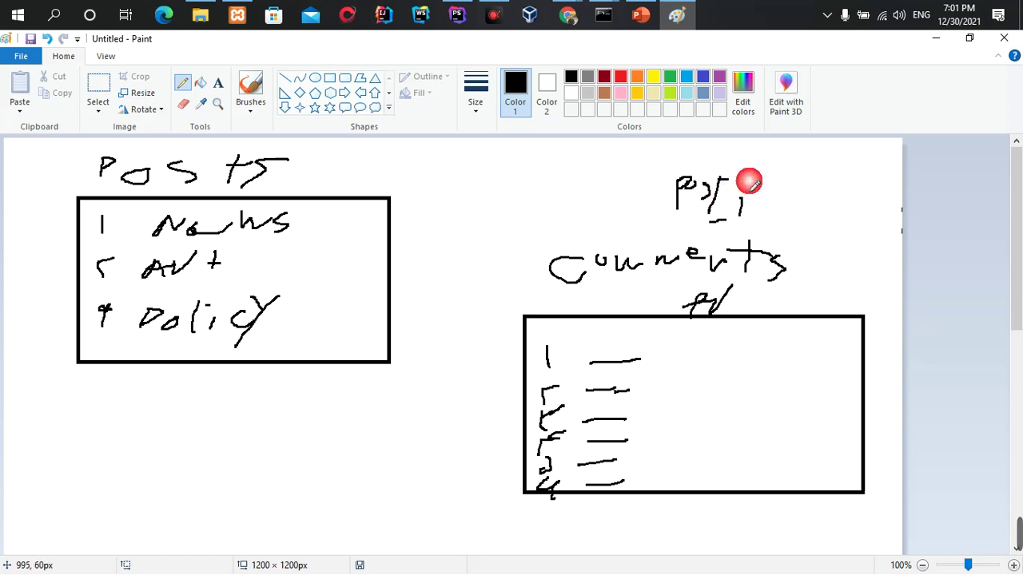
mouse_move(772, 182)
mouse_down()
mouse_move(767, 215)
mouse_move(755, 212)
mouse_up()
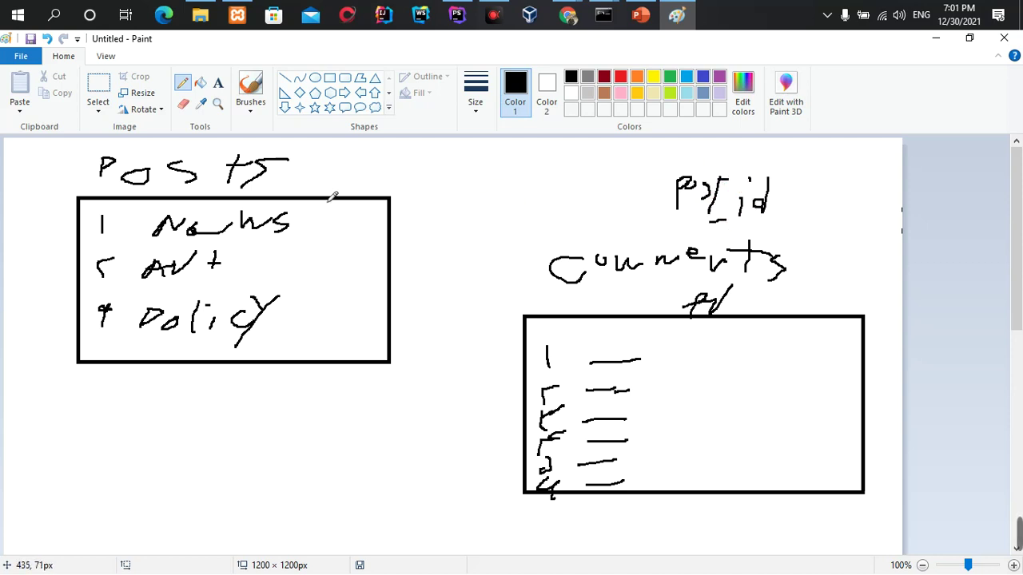
mouse_move(315, 189)
mouse_down()
mouse_move(158, 202)
mouse_move(279, 133)
mouse_move(282, 198)
mouse_up()
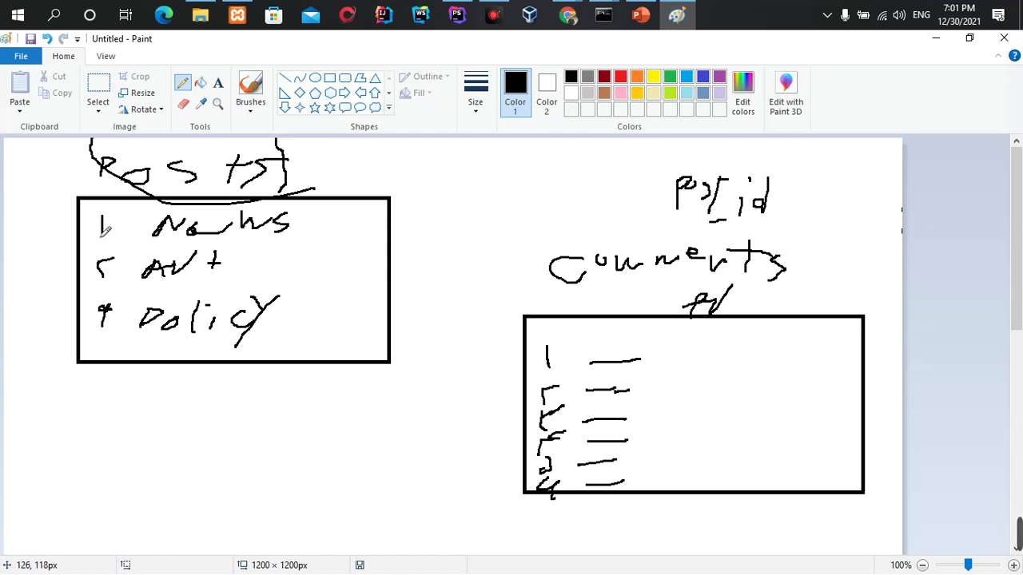
Circle the post_id 1 and 5 groups, link them to News, Art and Policy, and loop News.
drag(705, 341, 716, 423)
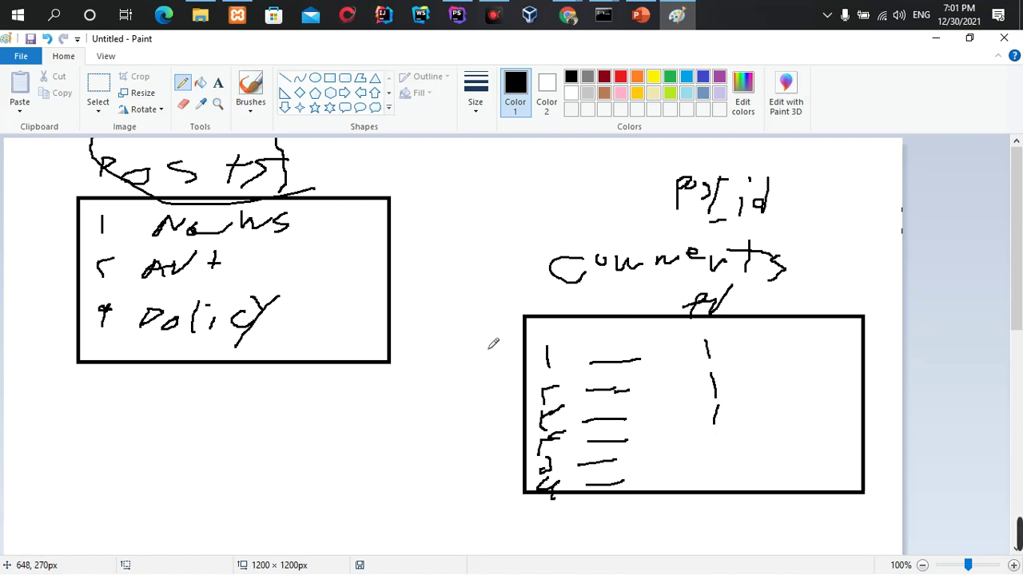
mouse_move(725, 336)
mouse_down()
mouse_move(716, 425)
mouse_move(719, 331)
mouse_move(619, 289)
mouse_move(294, 233)
mouse_move(320, 245)
mouse_up()
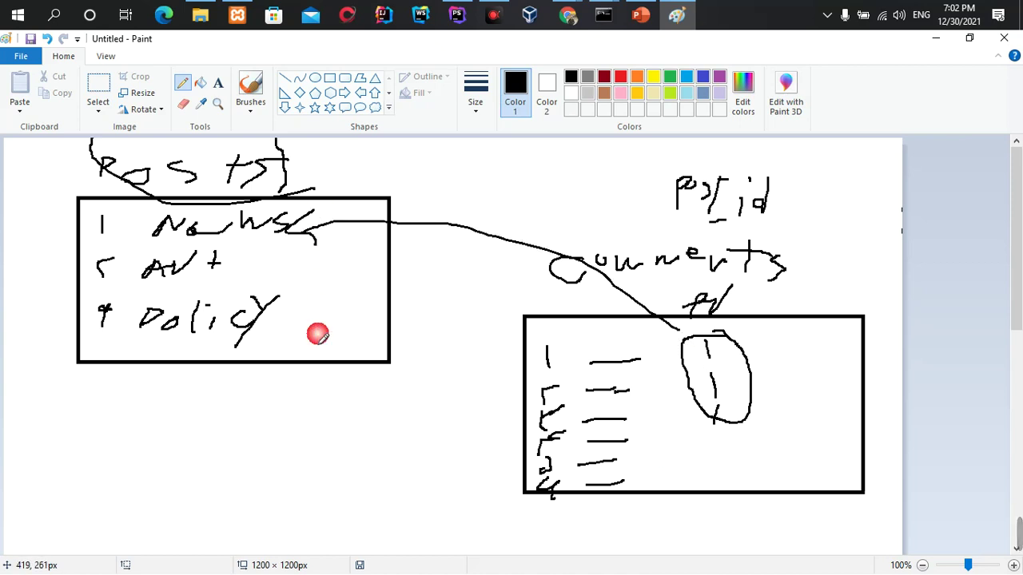
click(713, 448)
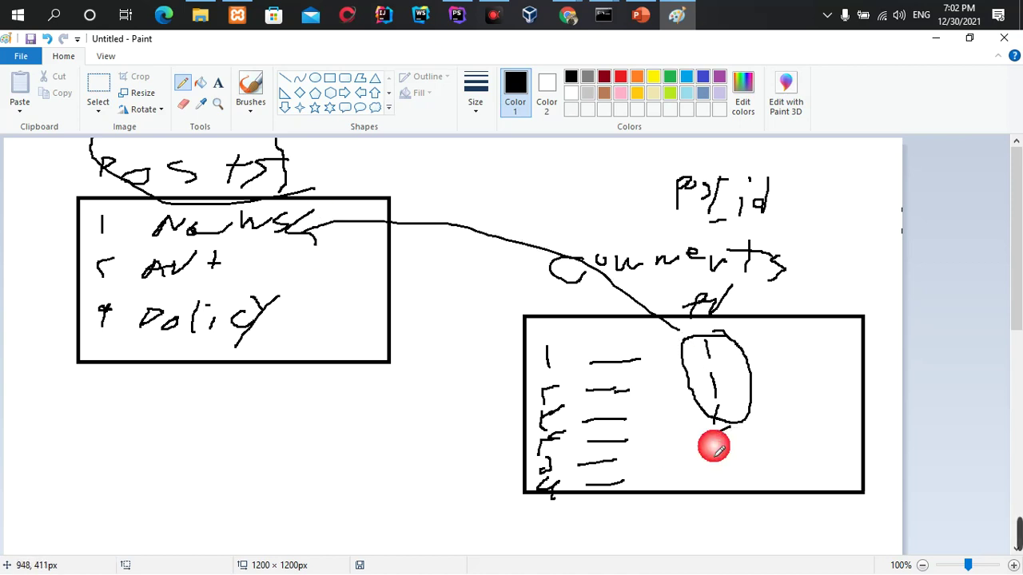
mouse_move(714, 445)
mouse_down()
mouse_move(700, 450)
mouse_move(701, 466)
mouse_up()
mouse_move(729, 423)
mouse_down()
mouse_move(689, 432)
mouse_move(747, 446)
mouse_move(685, 437)
mouse_up()
mouse_move(402, 310)
mouse_down()
mouse_move(262, 267)
mouse_move(280, 290)
mouse_up()
mouse_move(696, 478)
mouse_down()
mouse_move(290, 354)
mouse_move(269, 338)
mouse_move(309, 338)
mouse_up()
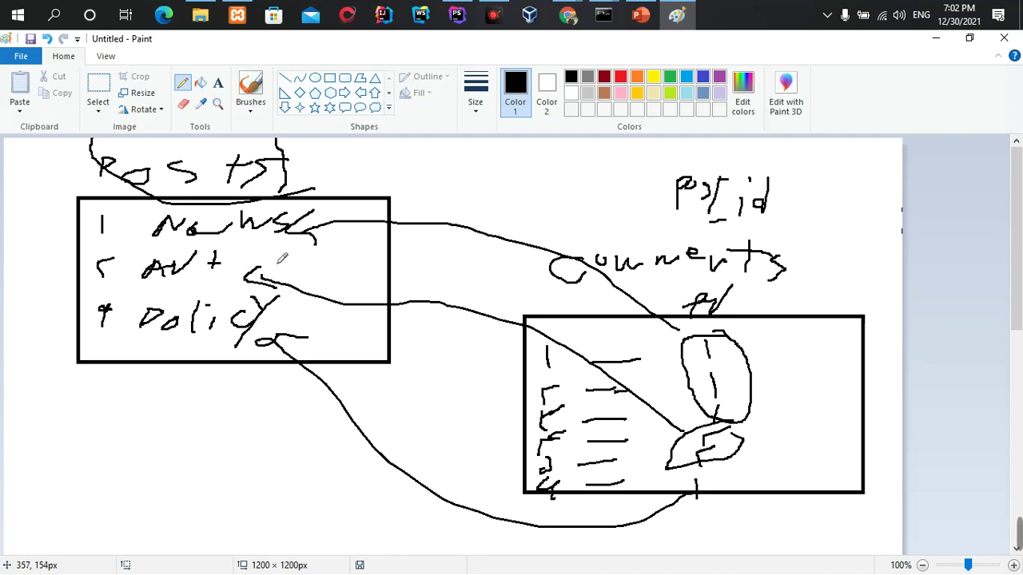
mouse_move(282, 258)
mouse_down()
mouse_move(133, 250)
mouse_move(276, 206)
mouse_move(328, 248)
mouse_move(284, 256)
mouse_up()
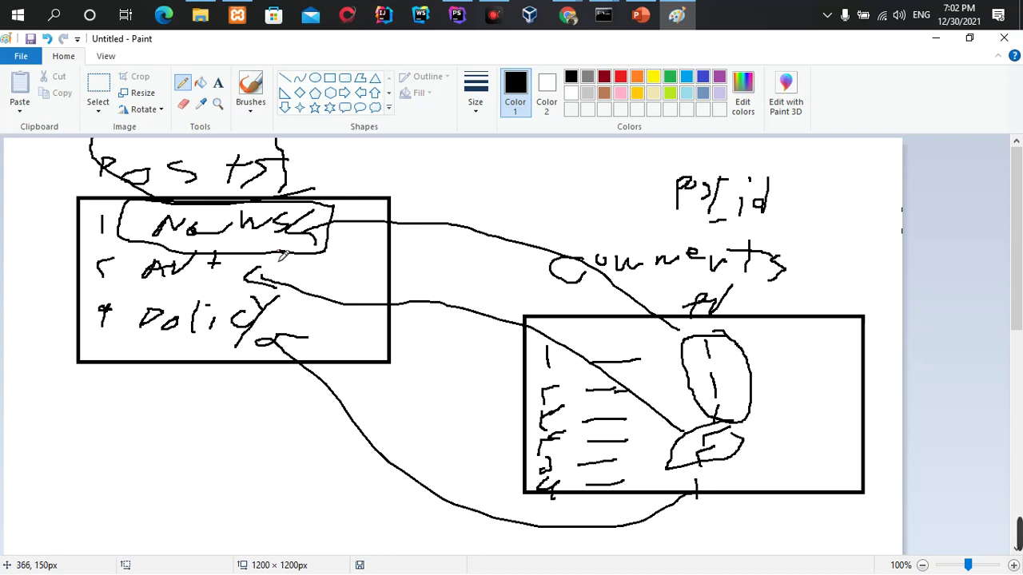
Draw a second line from News into Comments and a two-way arrow between the tables.
mouse_move(331, 229)
mouse_down()
mouse_move(662, 319)
mouse_move(684, 336)
mouse_move(652, 358)
mouse_up()
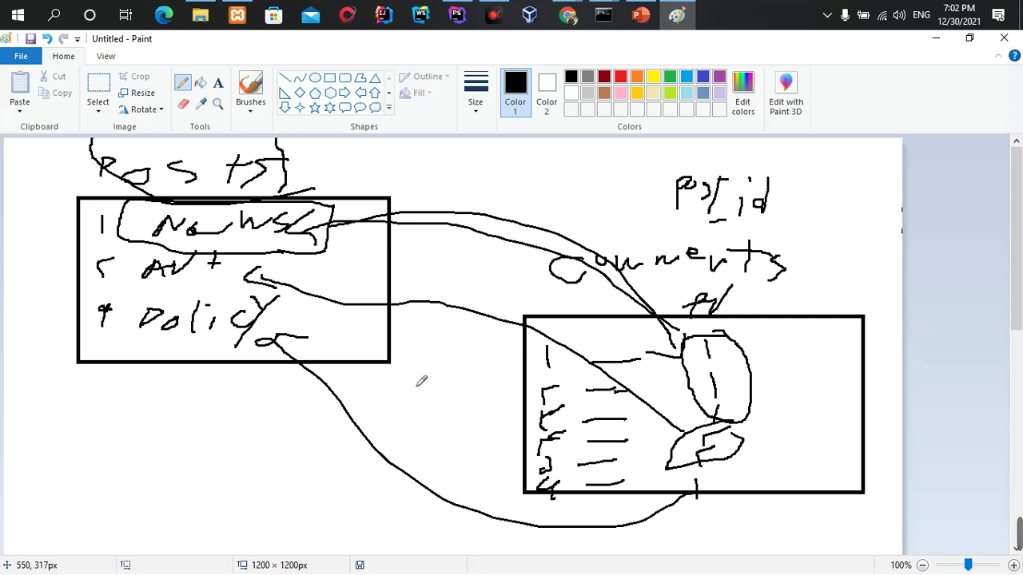
mouse_move(409, 364)
mouse_down()
mouse_move(457, 370)
mouse_move(457, 391)
mouse_move(394, 391)
mouse_up()
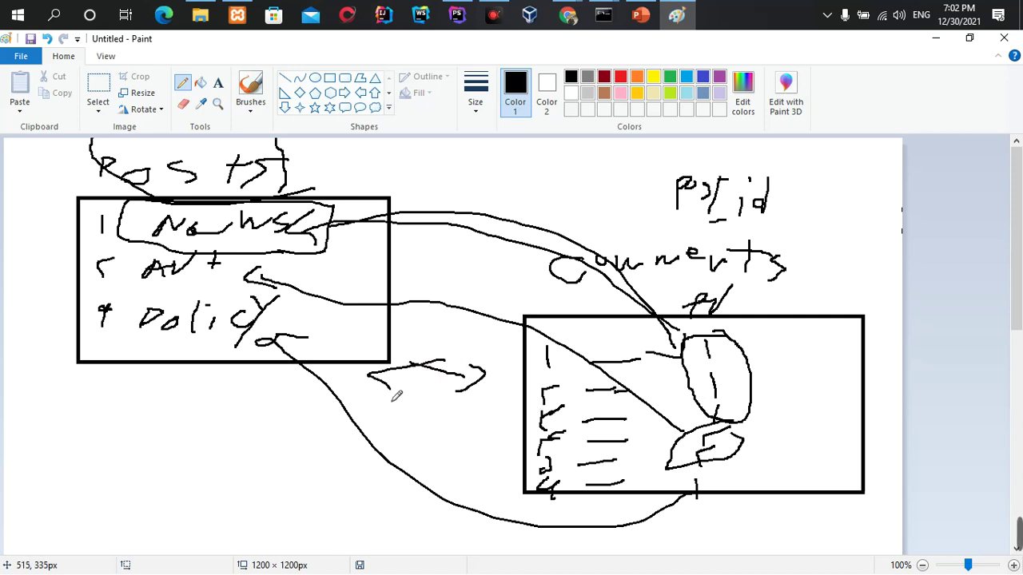